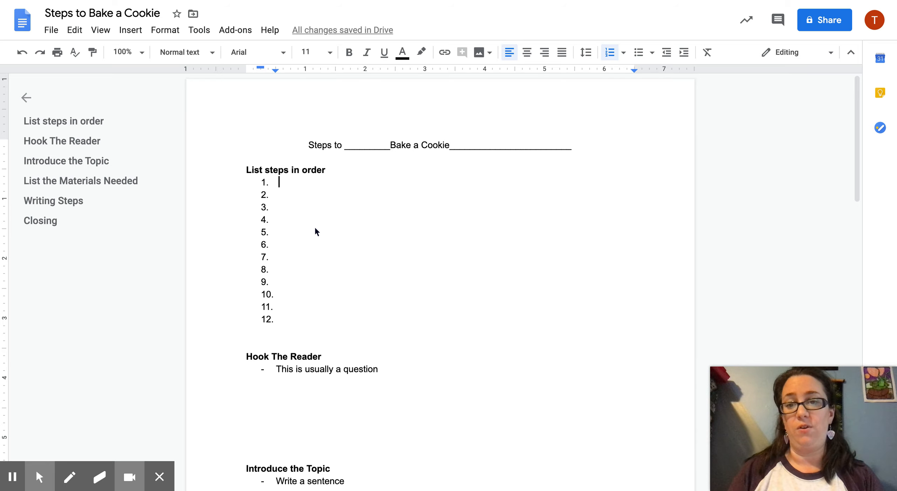
Enter "Preheat the oven -" as item 1 under List steps in order
left_click(286, 183)
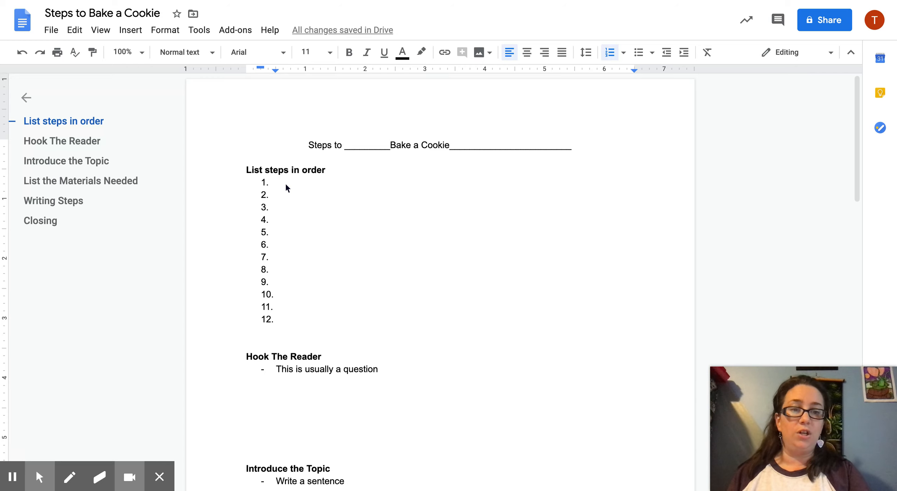
type("Preheat the ")
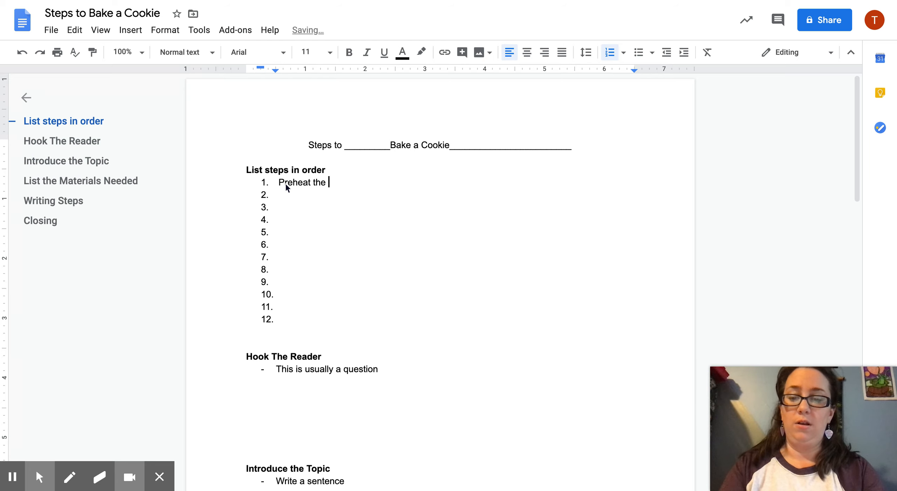
type("oven")
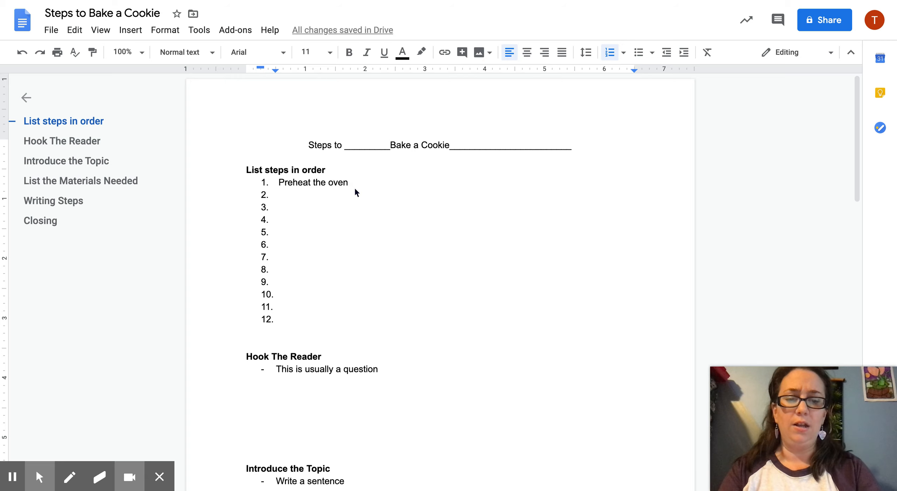
type(" -")
Enter "Get out ingredients" as item 2 of the ordered steps list
left_click(292, 196)
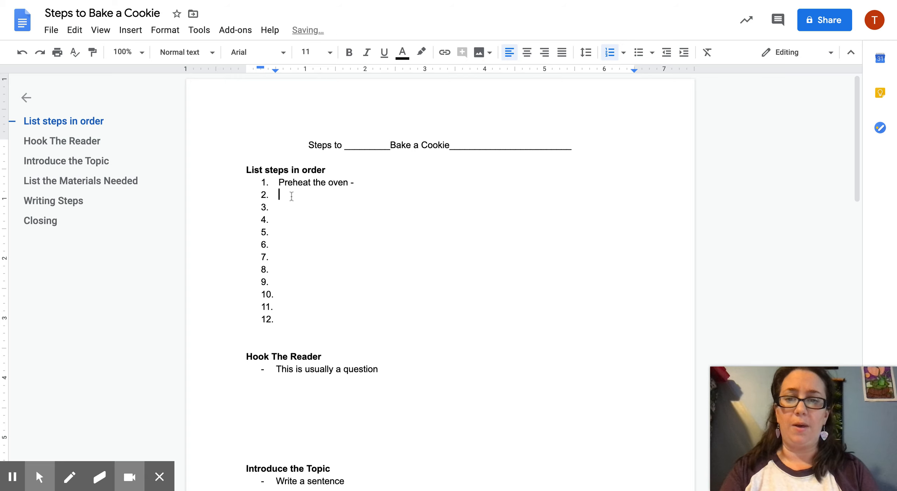
type("Get our")
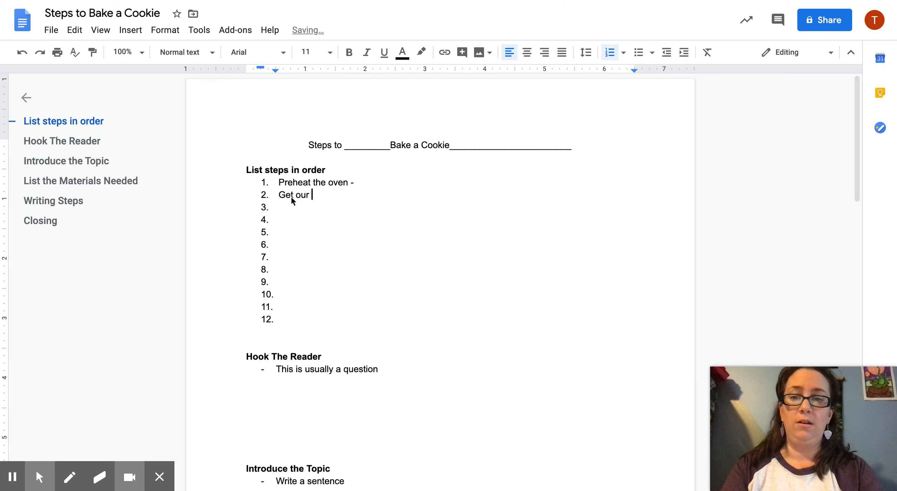
type(" t ingre")
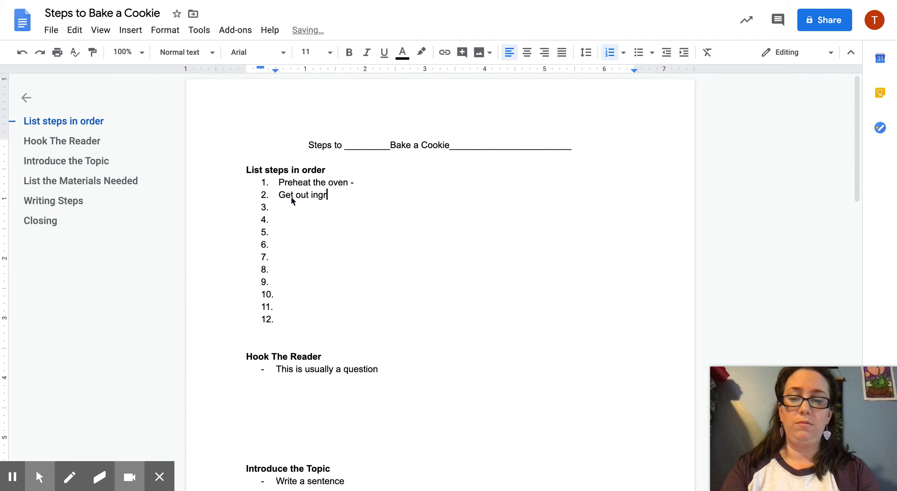
type("dieant")
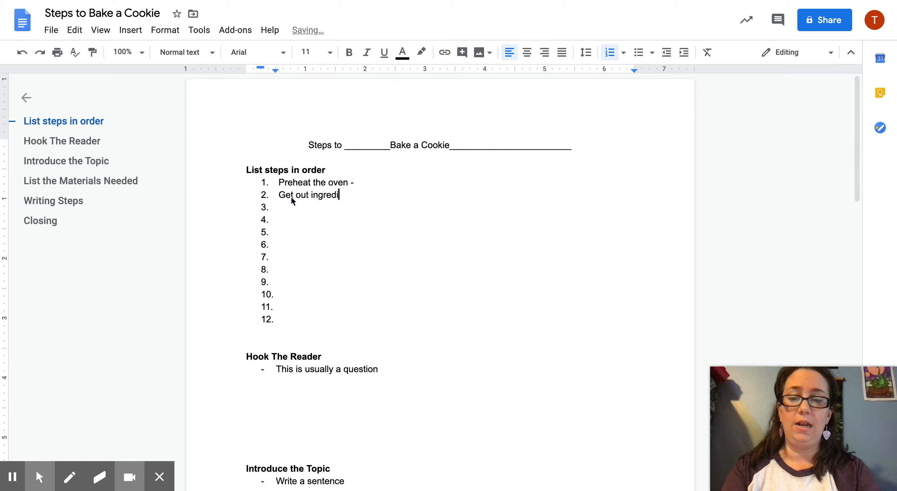
key("BackSpace")
key("BackSpace")
key("BackSpace")
type("nts")
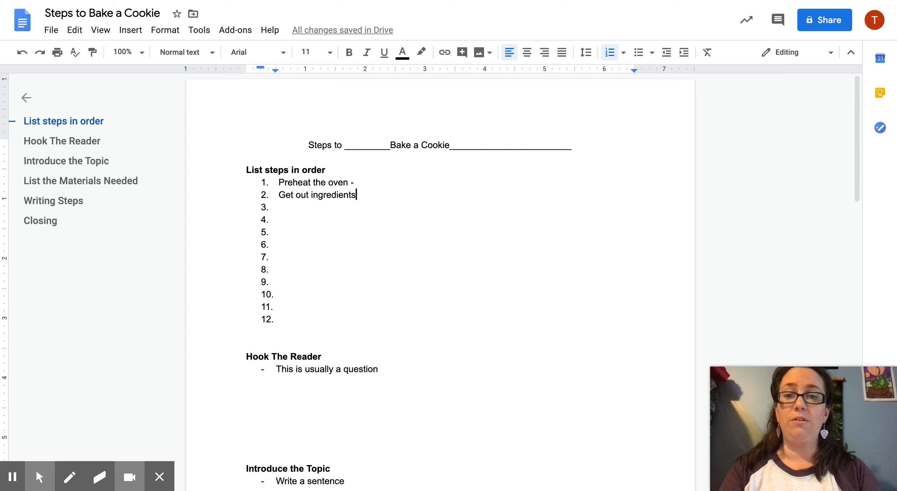
Fill in item 3 of the steps list with "Add wet ingredients -eggs, oil, water"
key("Down")
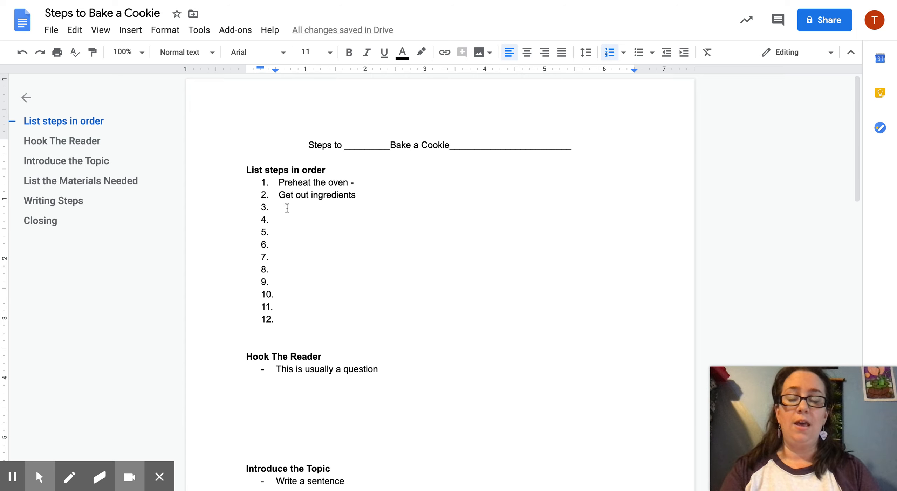
type("Add")
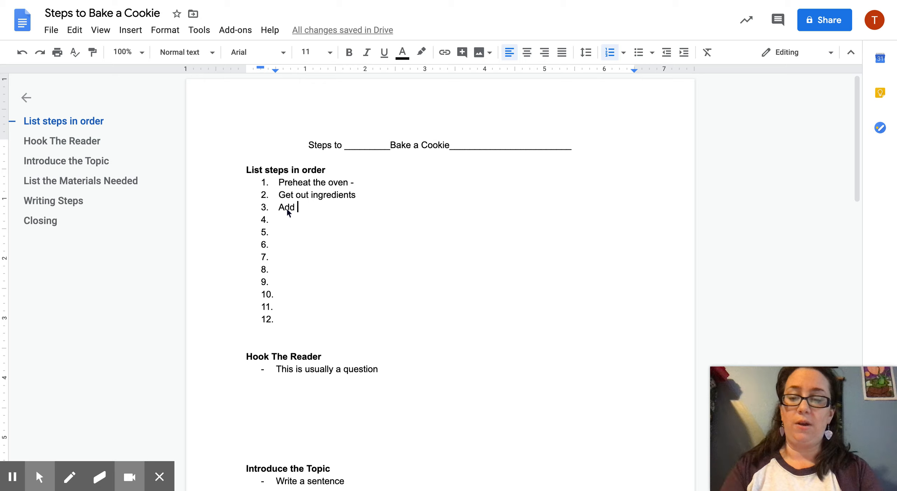
type("wet ingre")
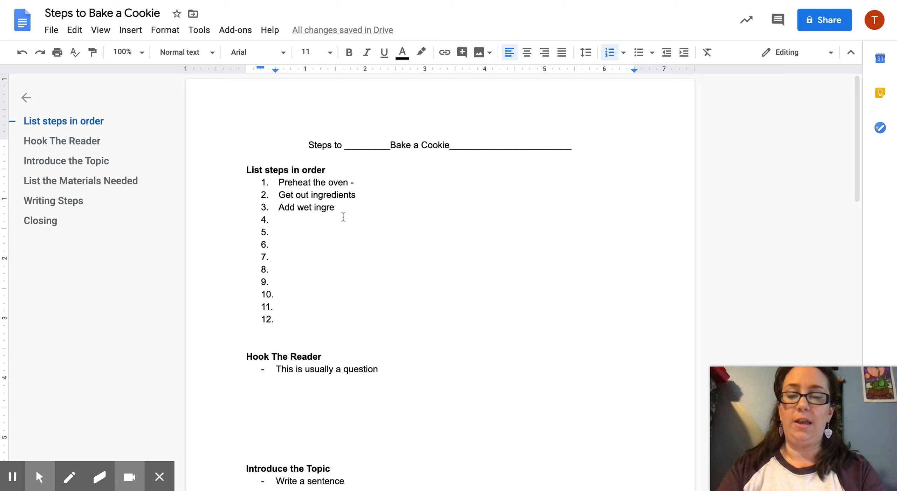
type("dients")
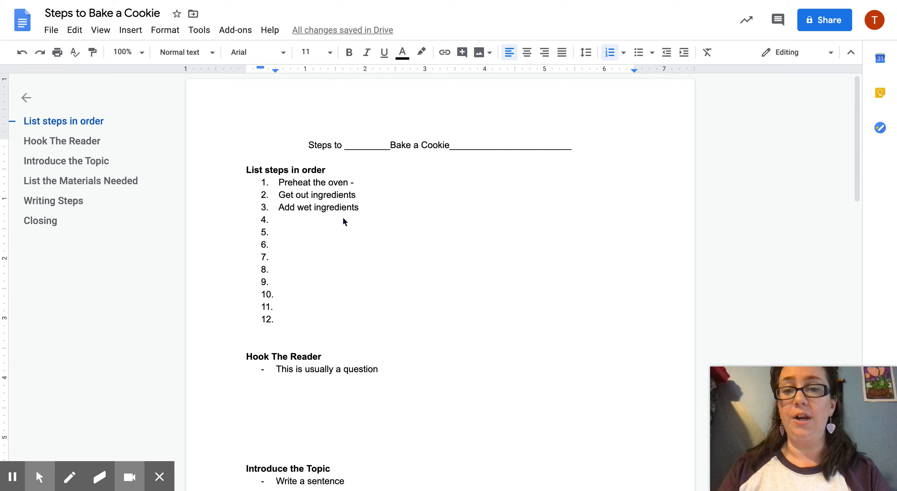
type("-eggs, ")
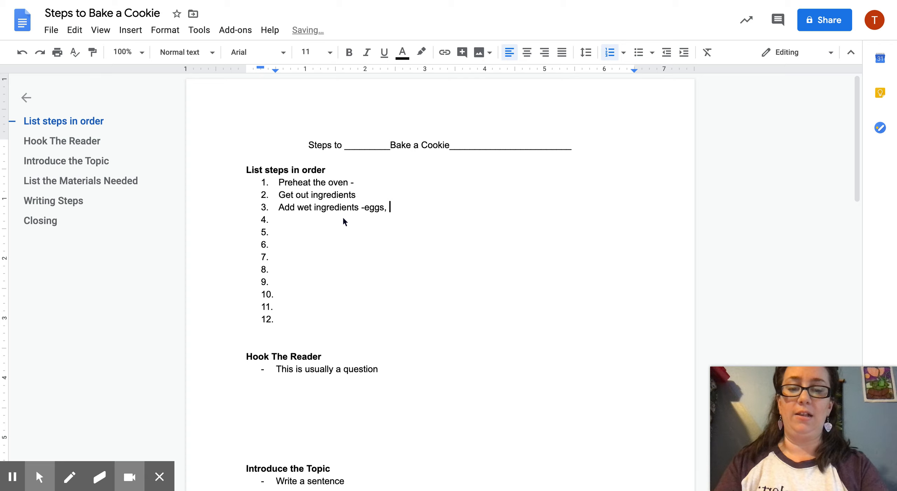
type("oil, water")
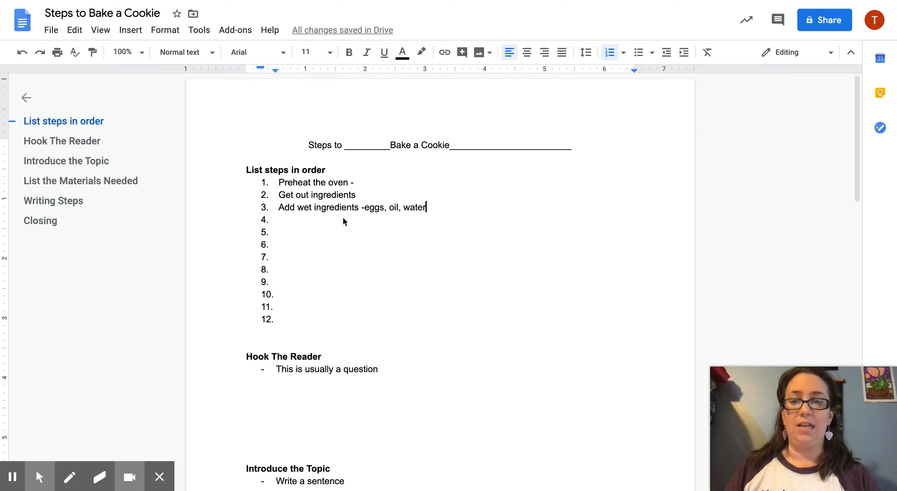
Fill in item 4 of the steps list with "Add dry ingredients - flour, chocolate chips"
left_click(285, 221)
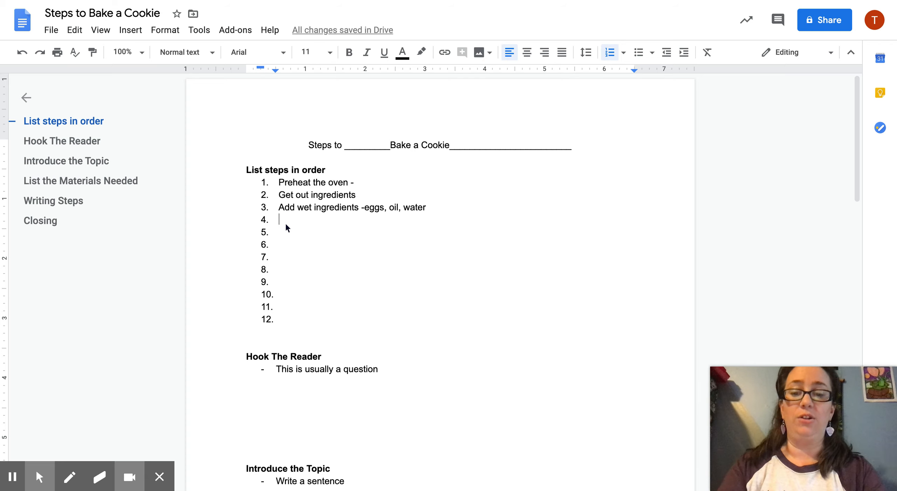
type("Add f")
key("BackSpace")
type("dry ingredients")
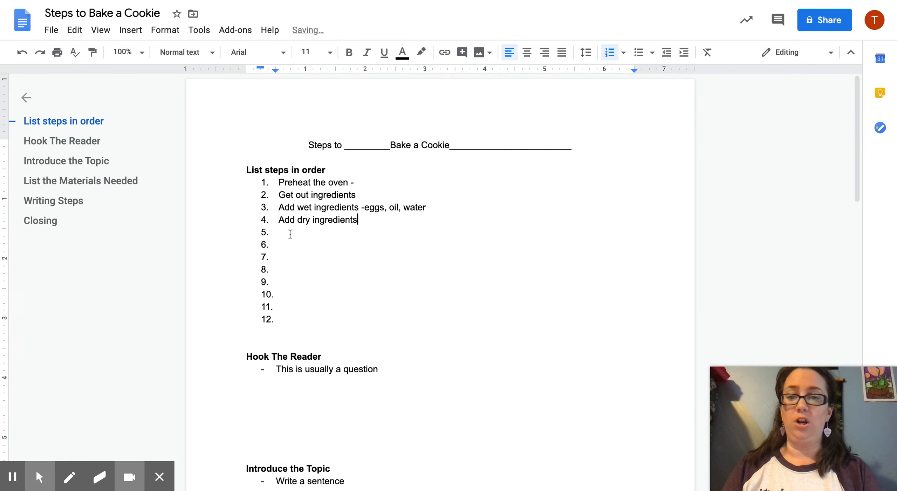
type(" -")
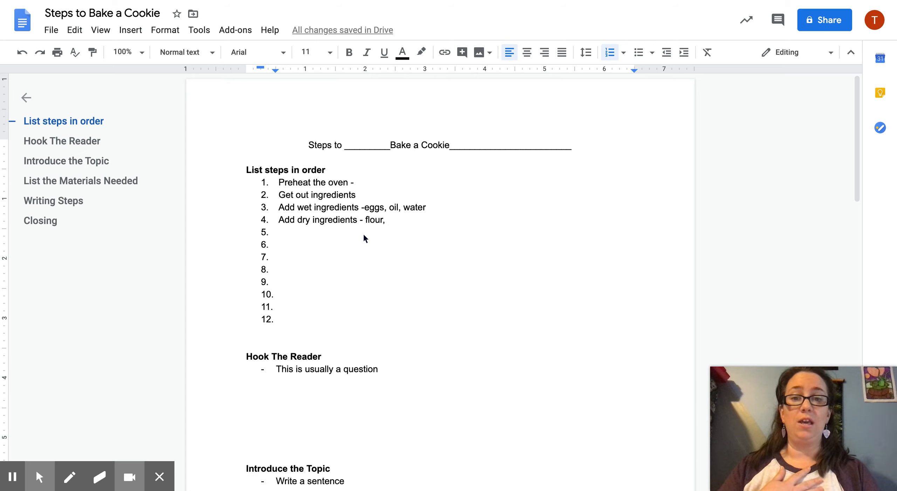
type("flour, cho")
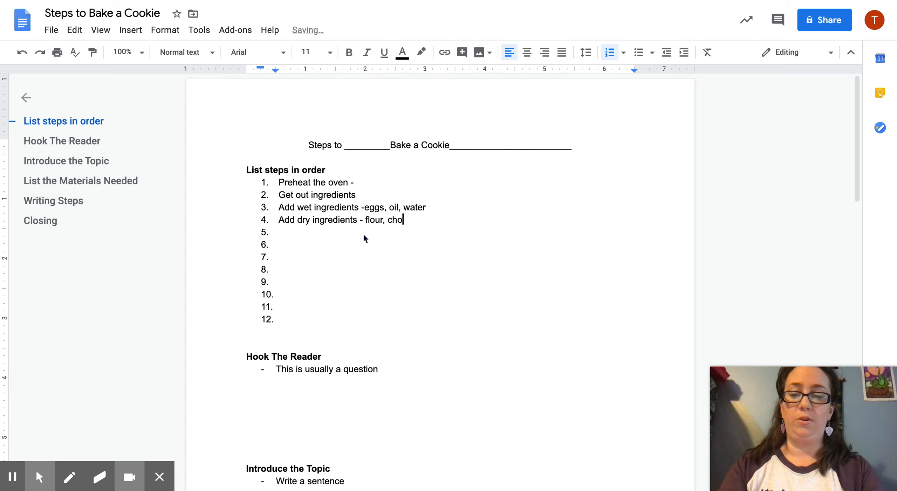
type("cola")
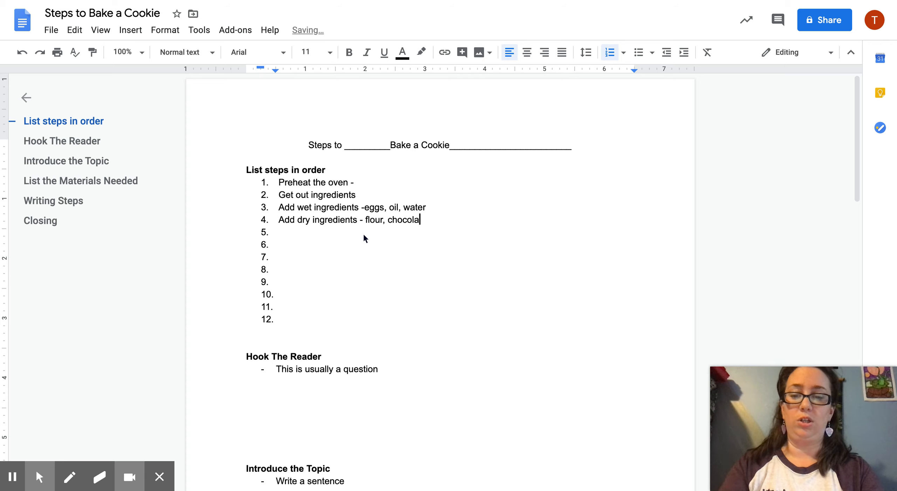
type("te chips")
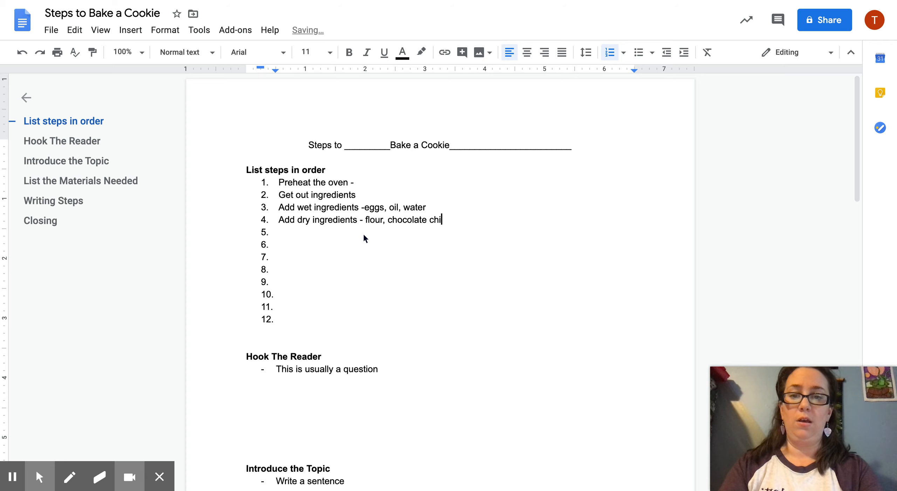
Enter "Mix them for 2 minutes" as item 5 and "Get cookie sheet" as item 6 of the steps list
left_click(302, 233)
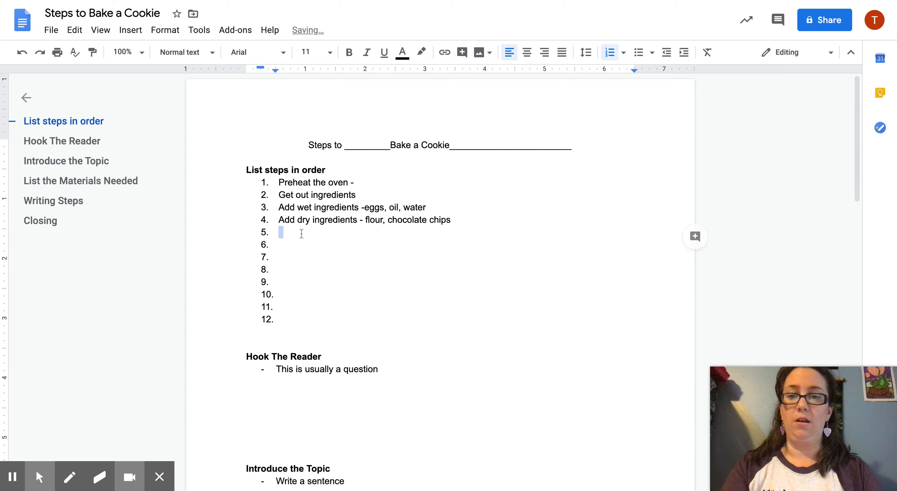
type("Mix them ")
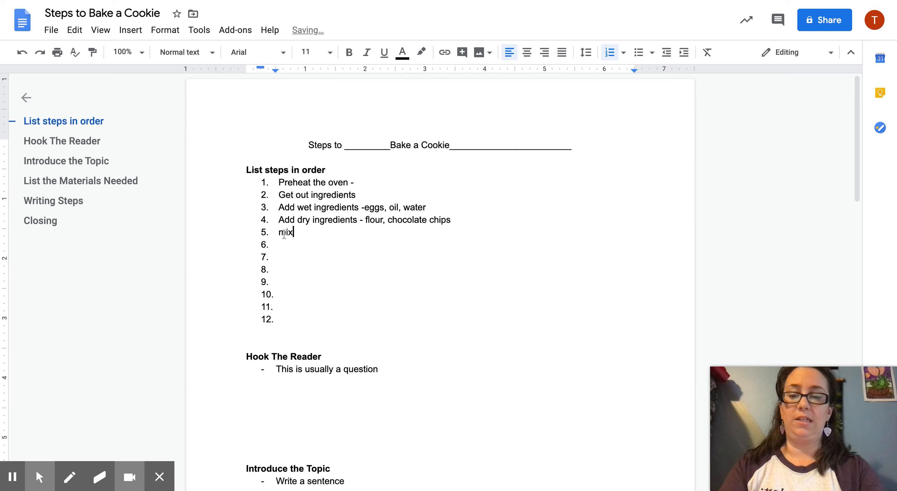
type("for ")
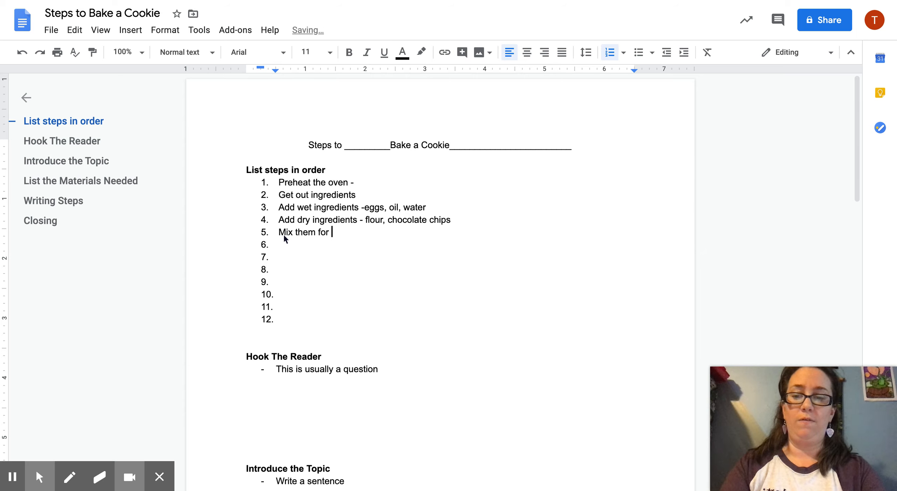
type("2 minutes")
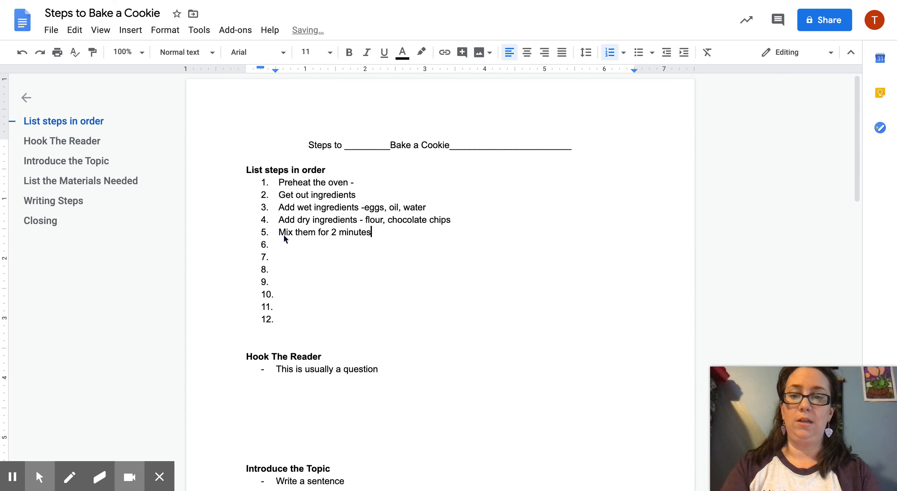
left_click(288, 247)
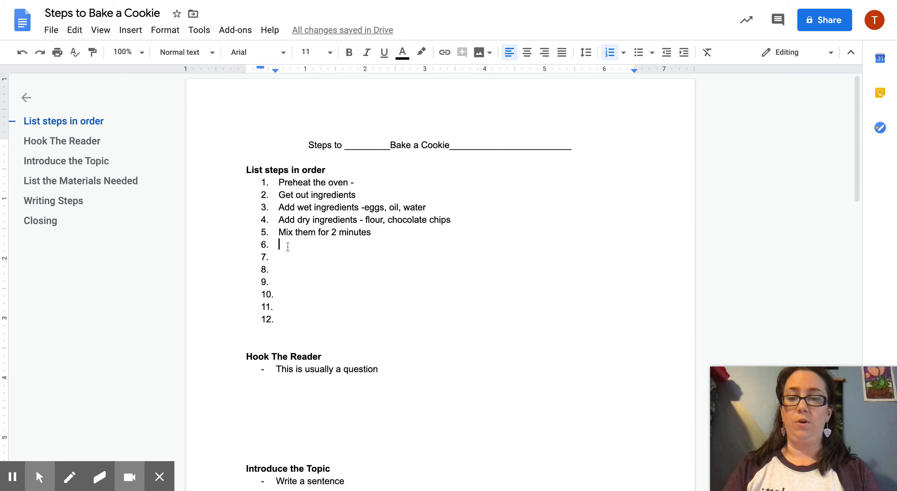
type("g")
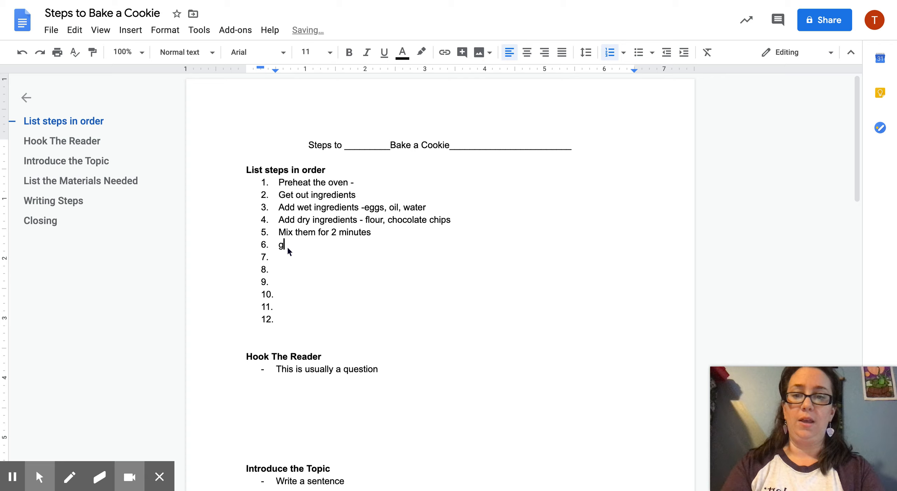
type("et cookie sheet")
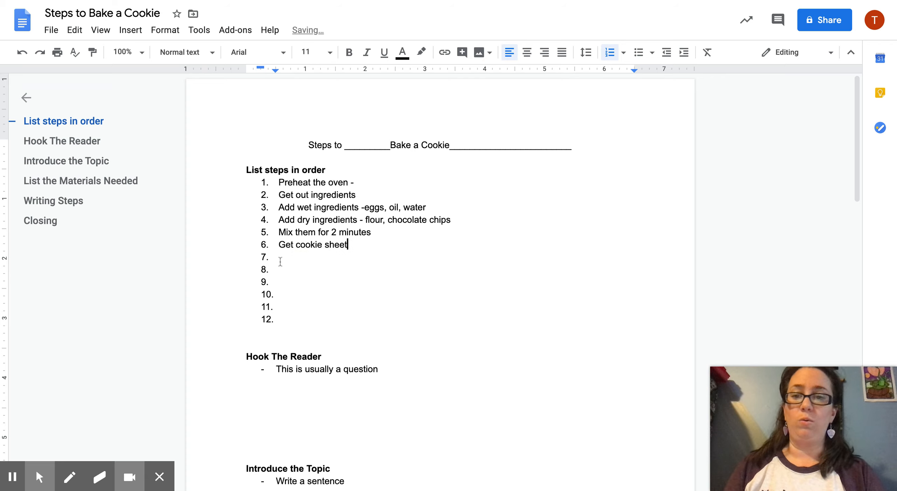
Enter "Scoop the dough onto the sheet" as item 7 of the steps list
left_click(281, 258)
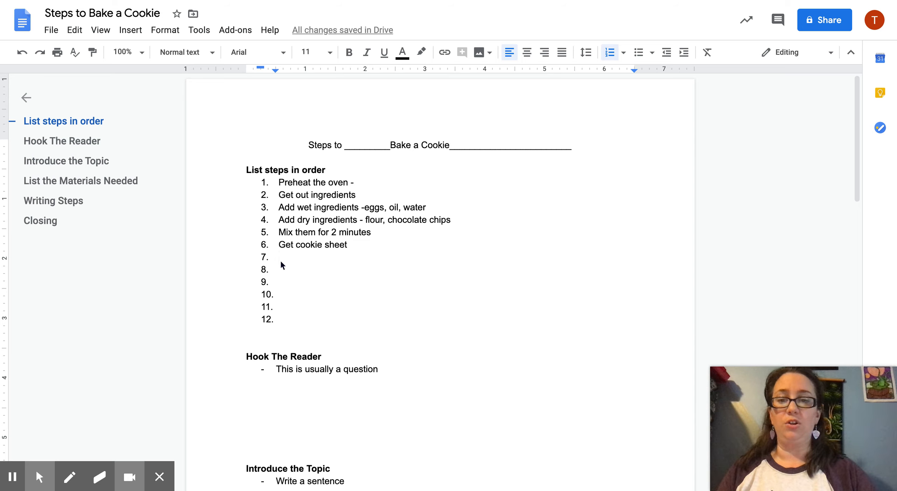
double_click(281, 262)
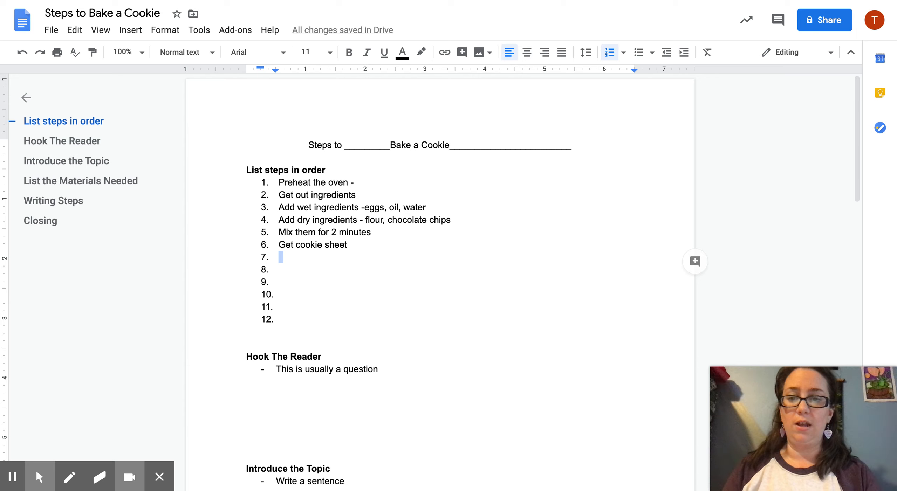
type("sco")
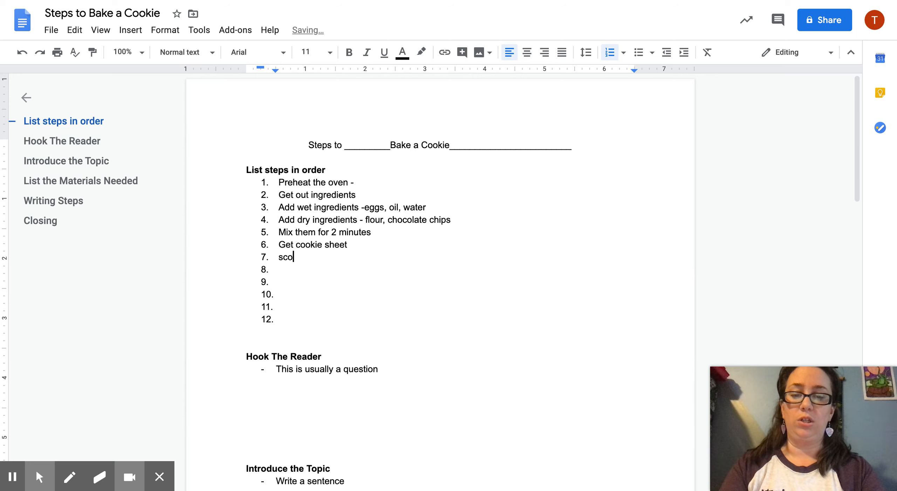
type("op the ")
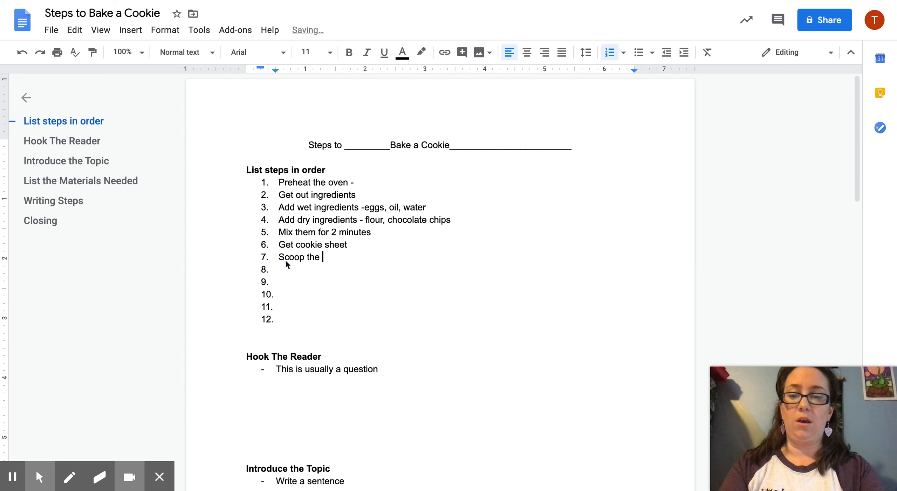
type("douhg")
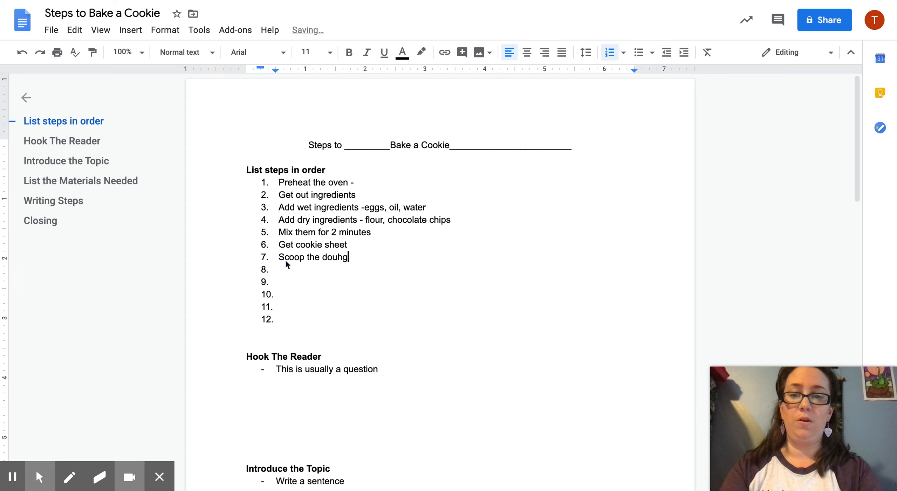
key("BackSpace")
key("BackSpace")
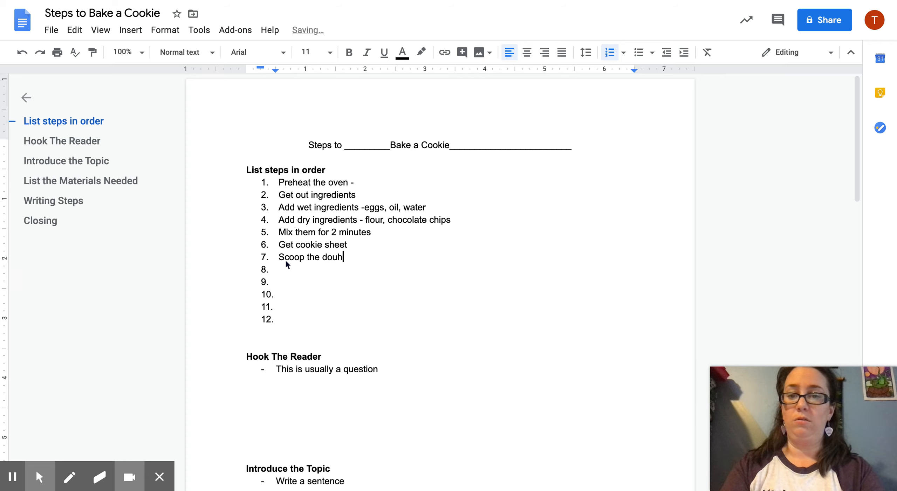
type("gh ont")
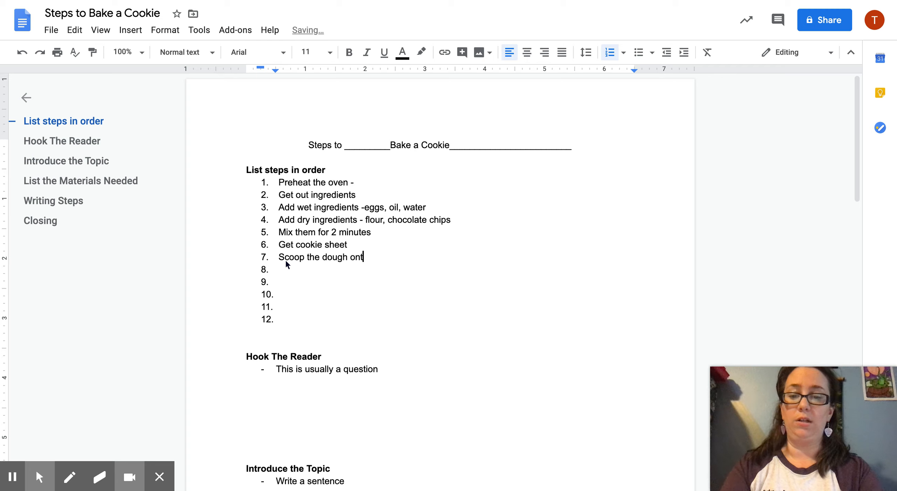
type("o the sheet")
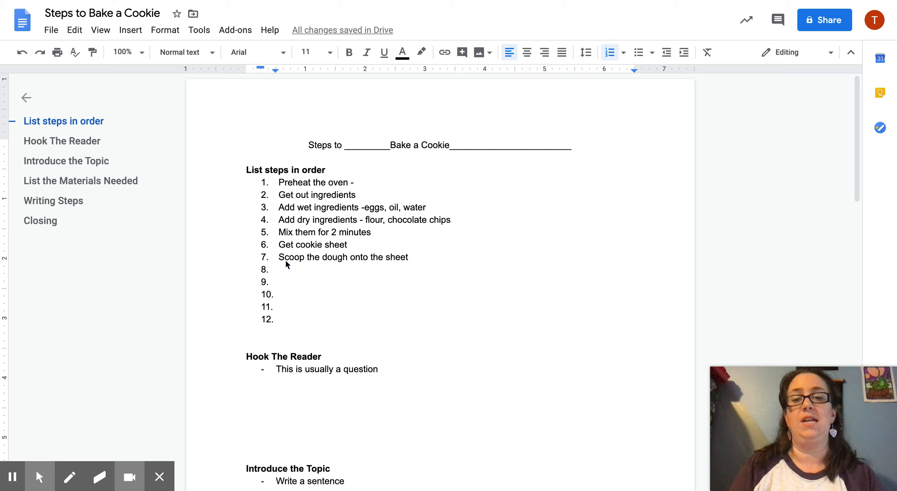
Enter "Put the sheet in the oven" as item 8 and "Set kitchen timer" as item 9 of the steps list
left_click(288, 273)
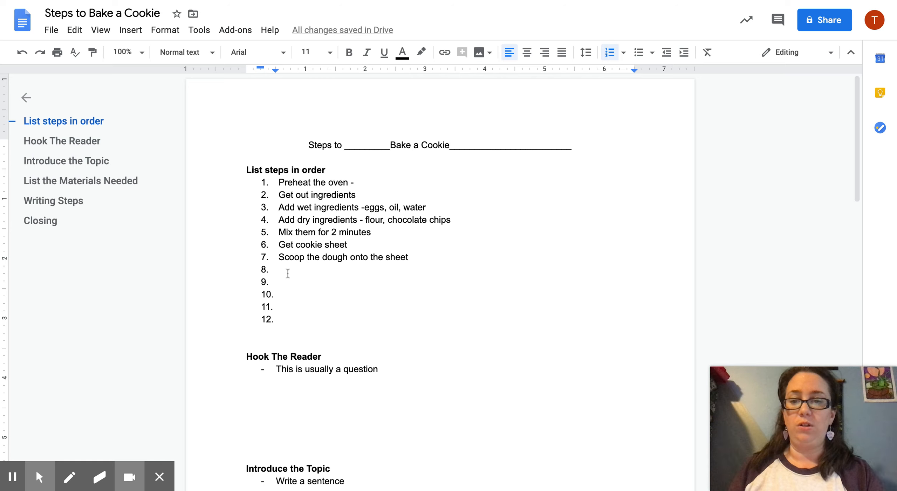
type("put the sheet in t")
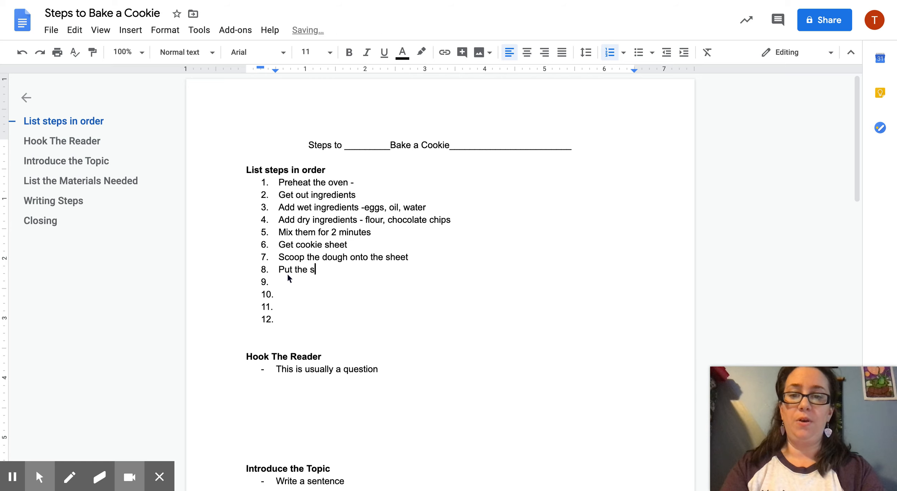
type("he oven")
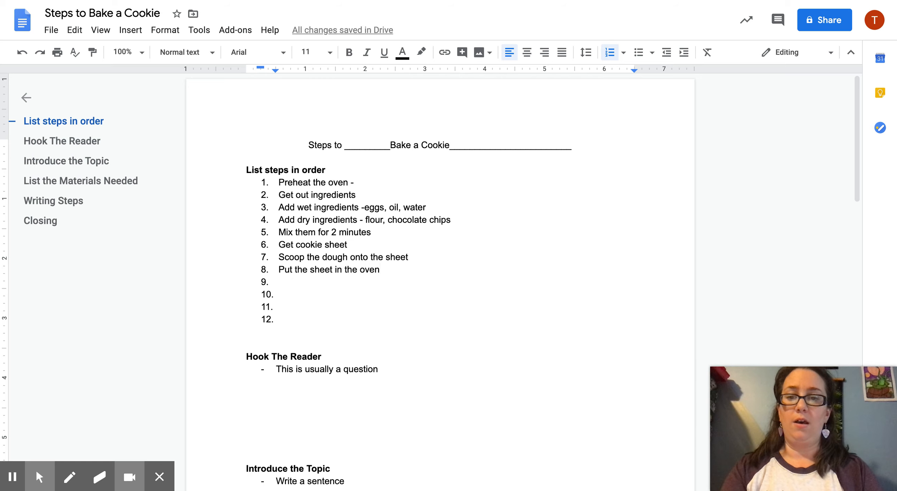
key("Down")
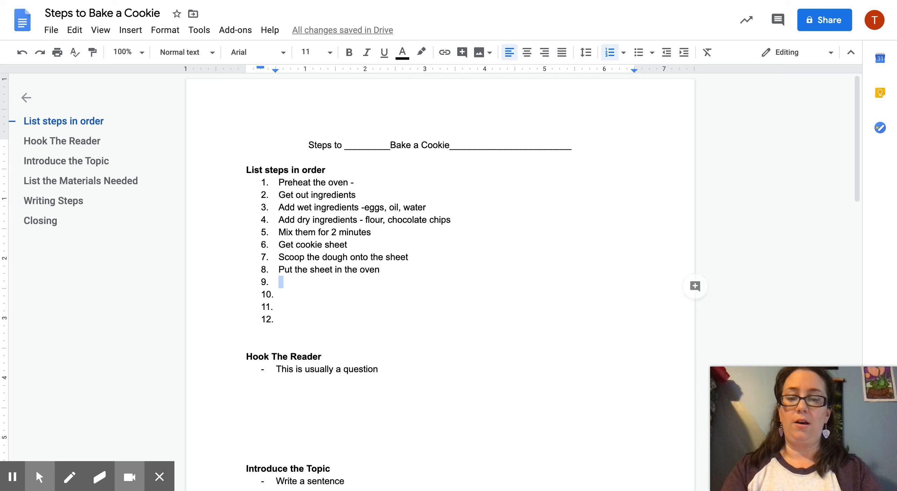
type("Set kitc")
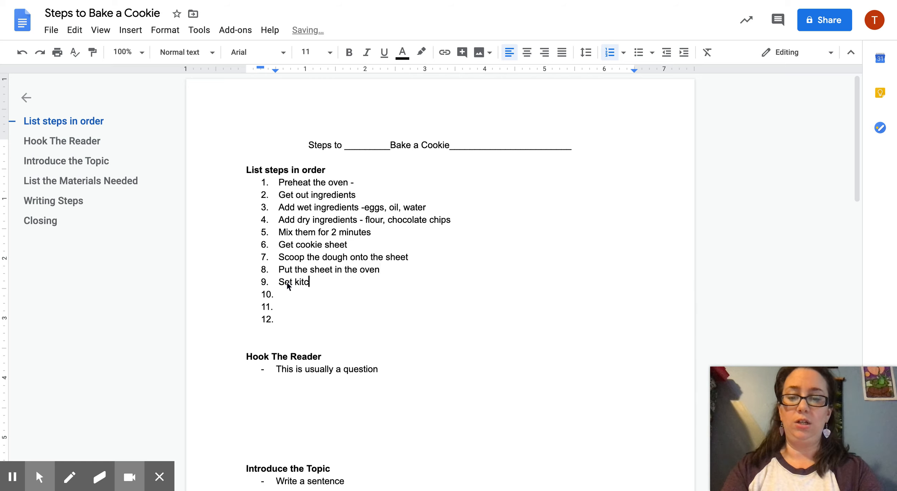
type("hen timer")
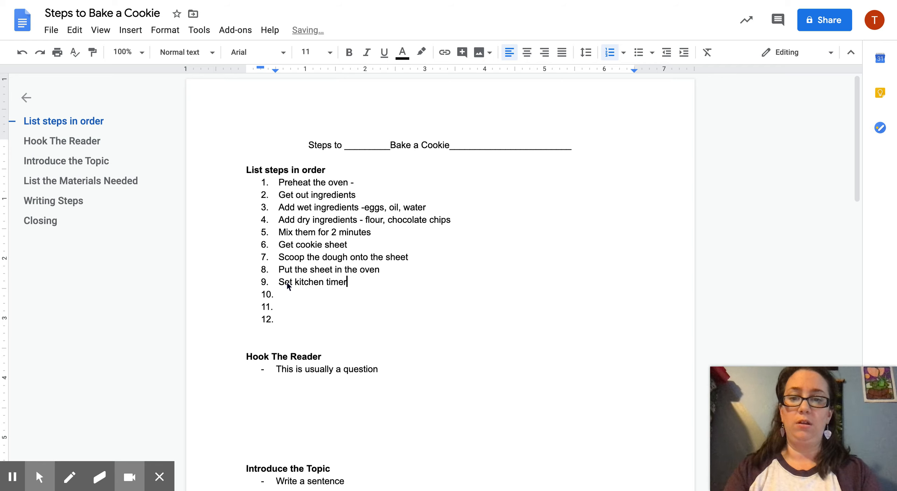
Enter "Wait" as item 10 and add a new item 11 reading "Take cookies out of the oven" to the steps list
left_click(288, 293)
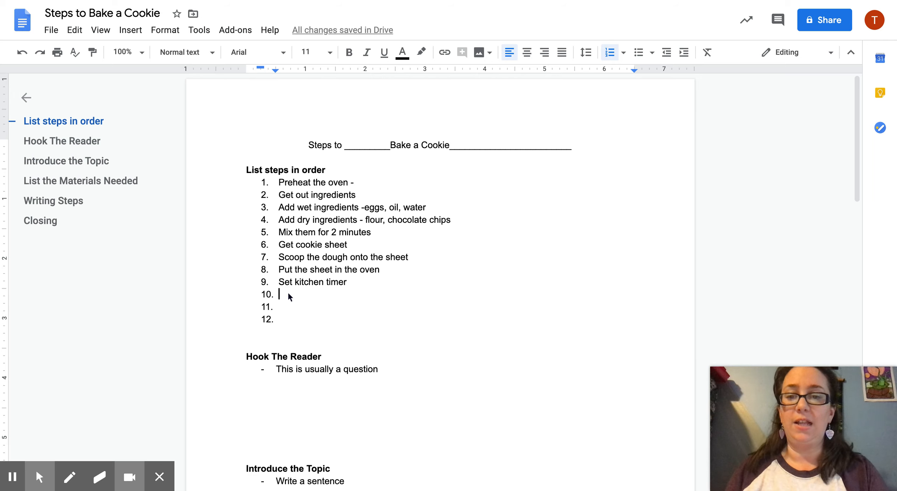
type("Wait")
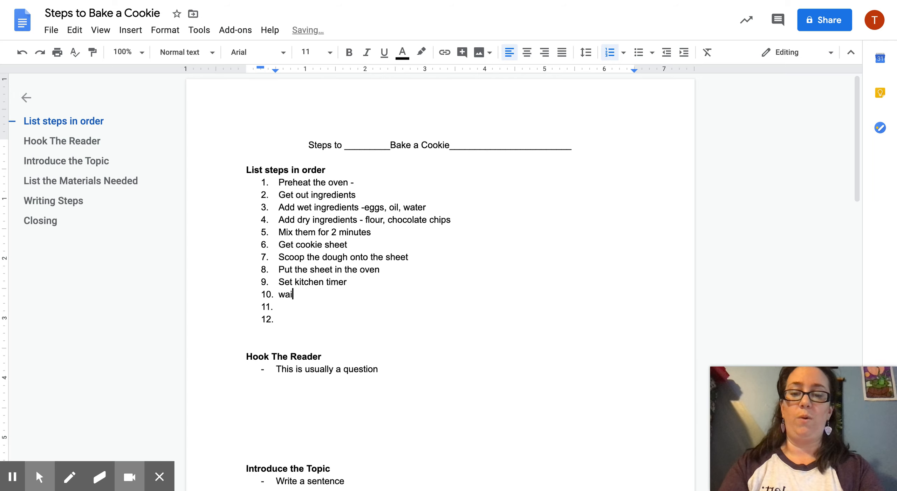
key("Return")
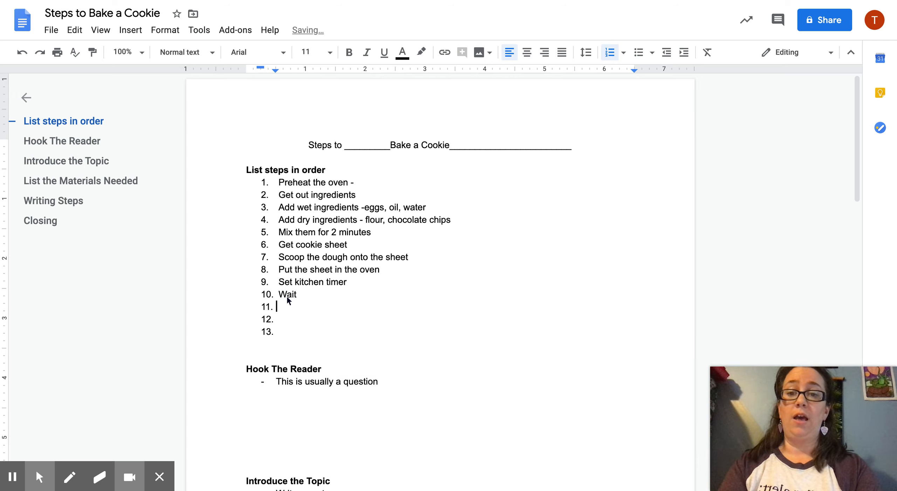
type("Take c")
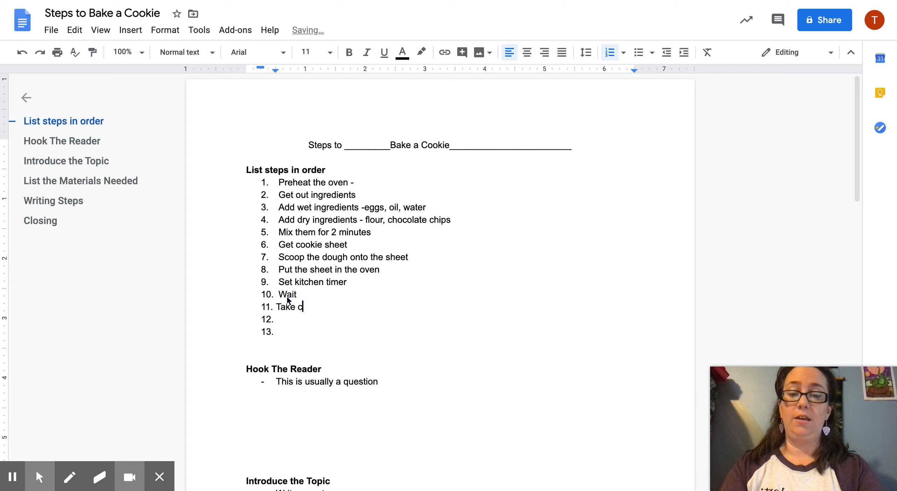
type("ookies out of the oven")
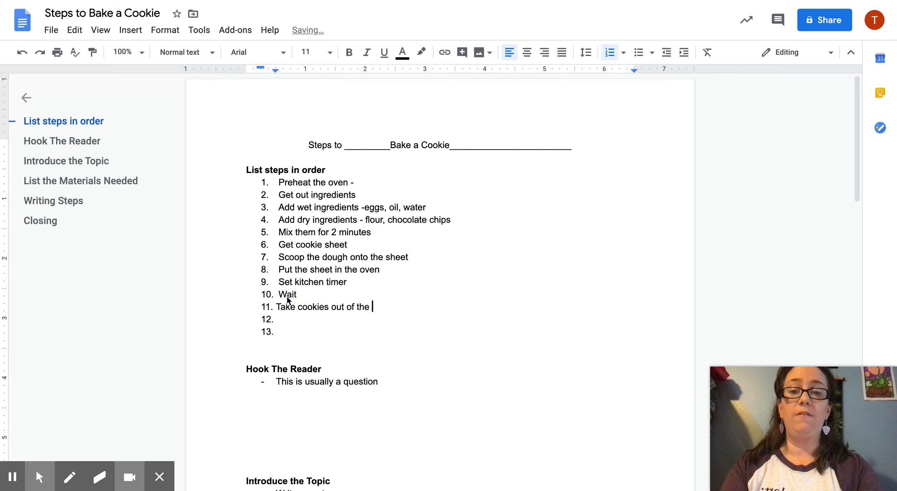
Enter "Let cool" as item 12 and "Enjoy with a glass of milk" as item 13 of the steps list
left_click(287, 320)
type("Let cool")
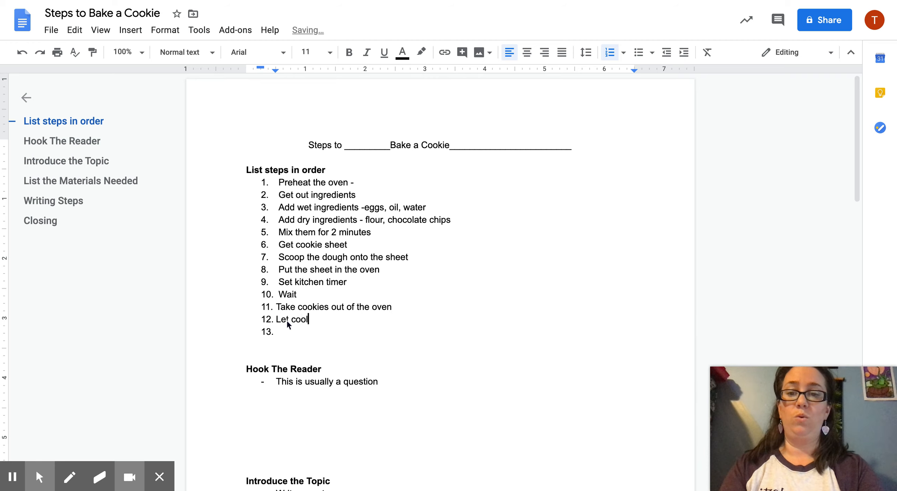
left_click(286, 332)
type("En")
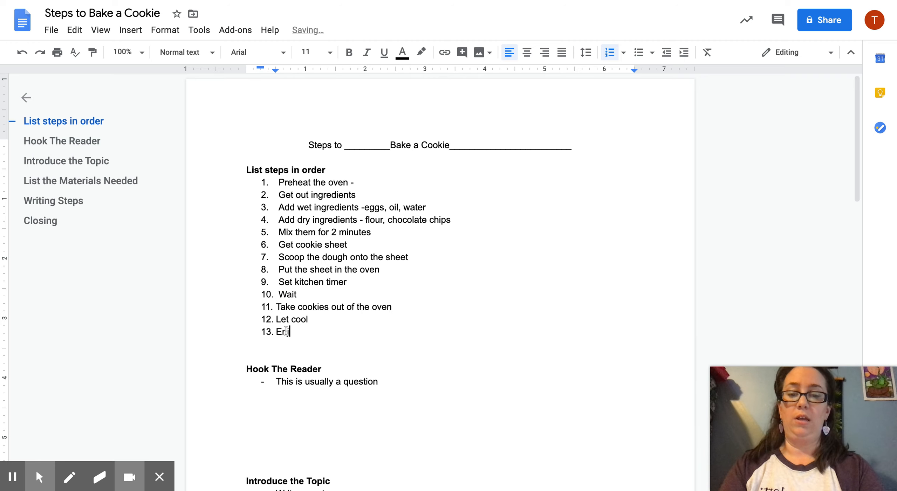
type("joy with a glass o")
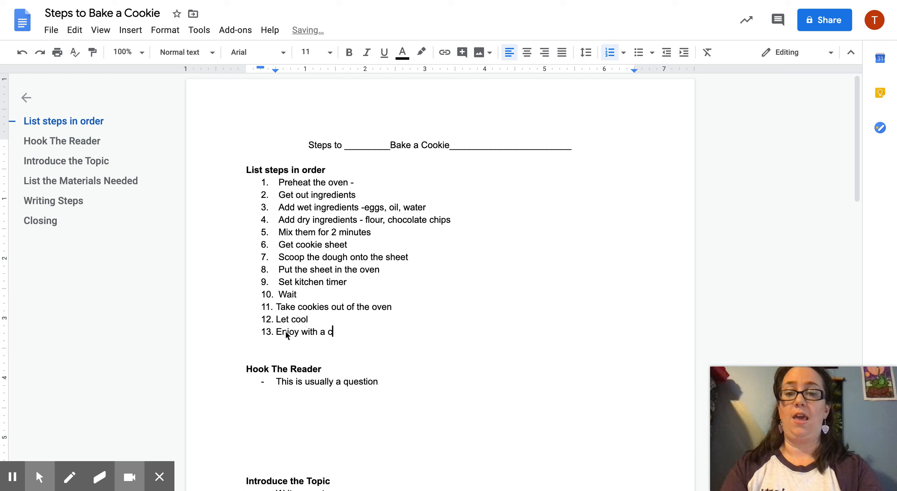
type("f milk")
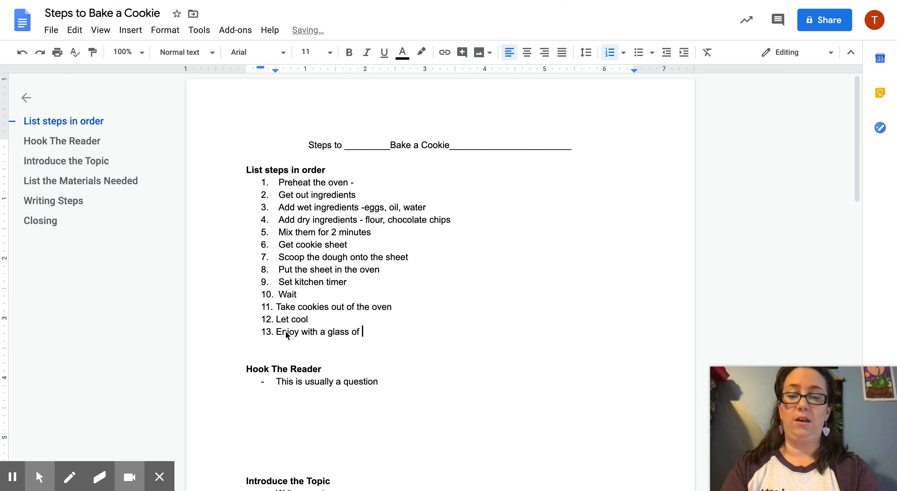